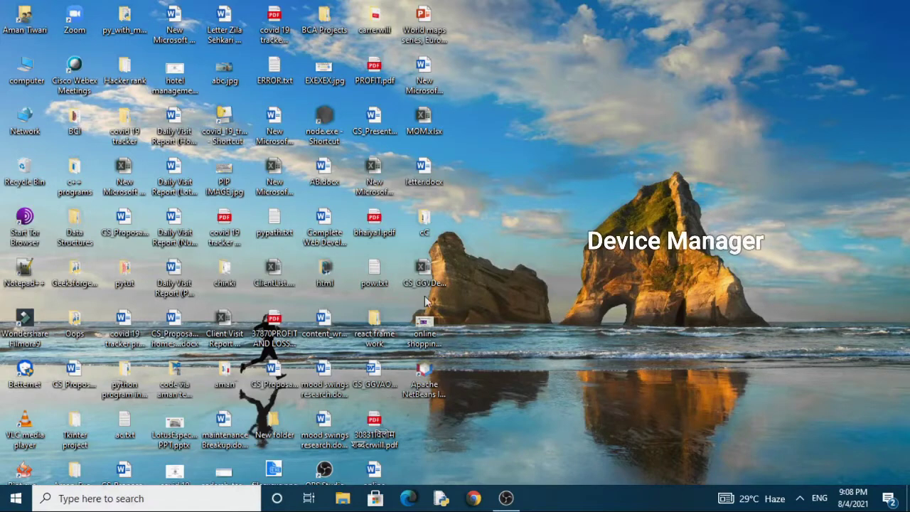
# - Abandon a 'devic' taskbar search and launch Device Manager from the Start power-user menu
pyautogui.click(144, 499)
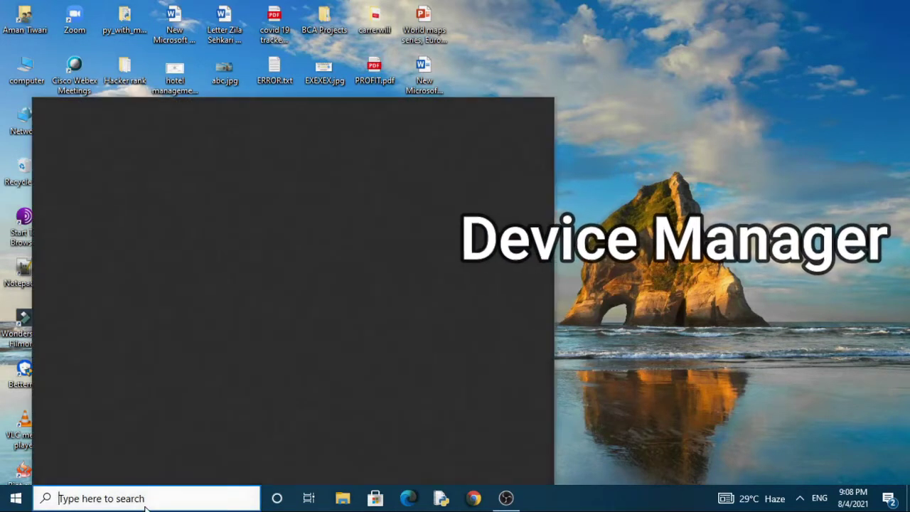
pyautogui.write('devic')
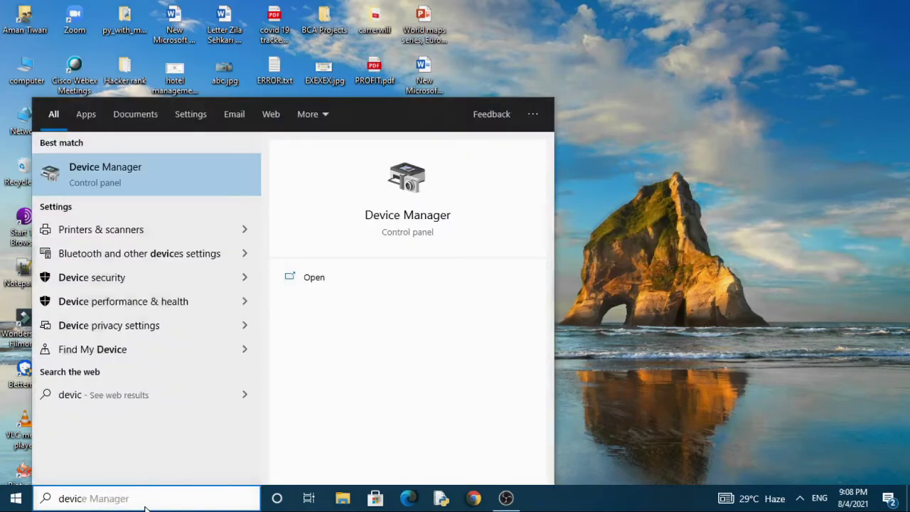
pyautogui.press('Escape')
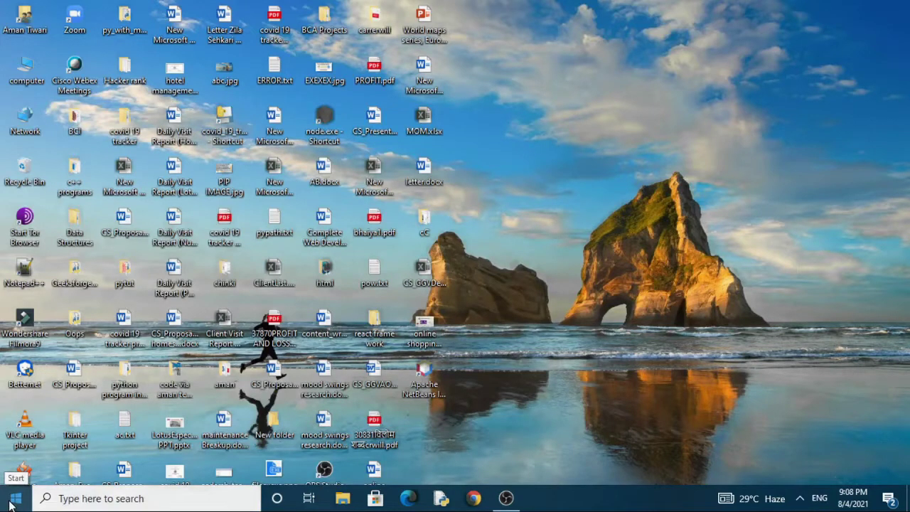
pyautogui.rightClick(10, 503)
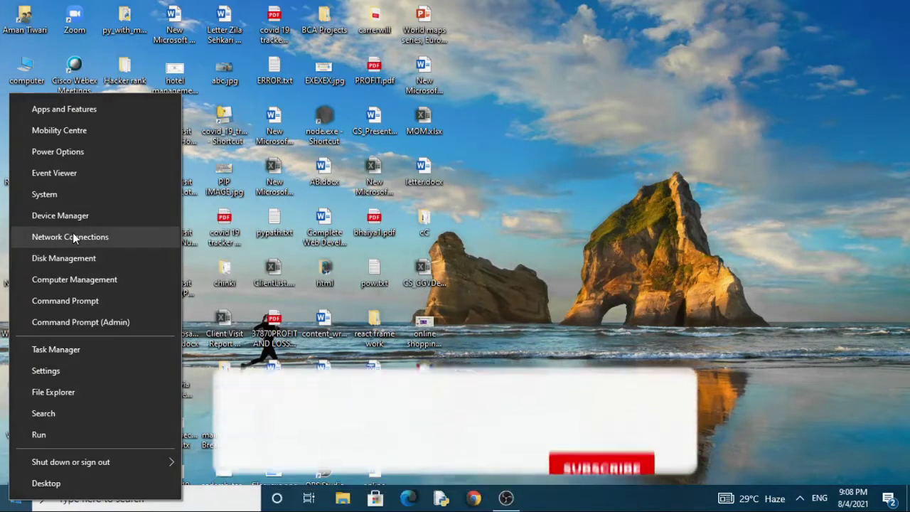
pyautogui.click(71, 237)
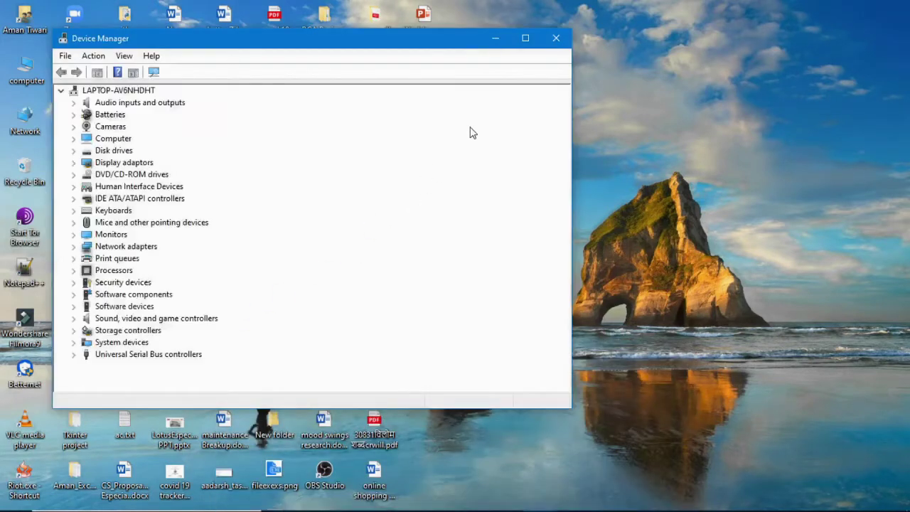
# - Maximize Device Manager and automatically search for a newer Realtek RTL8188EE Wi-Fi adapter driver, finding none
pyautogui.click(526, 37)
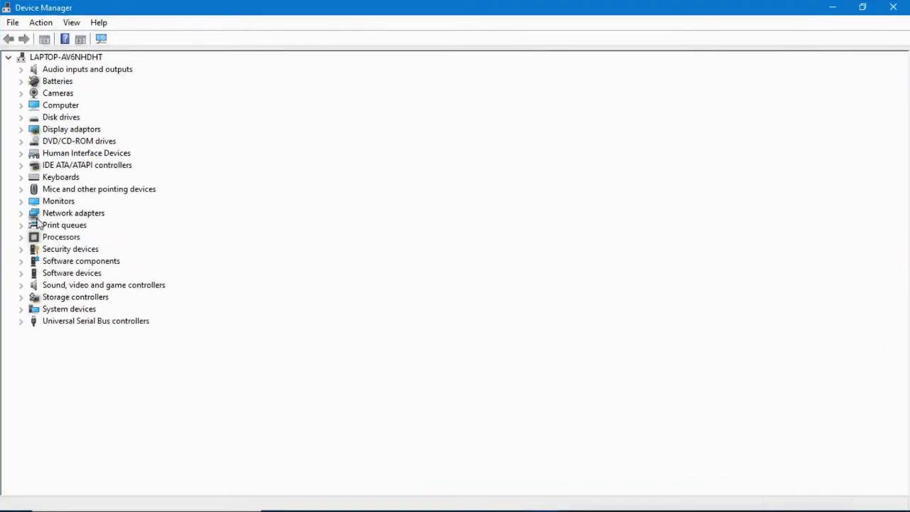
pyautogui.click(20, 213)
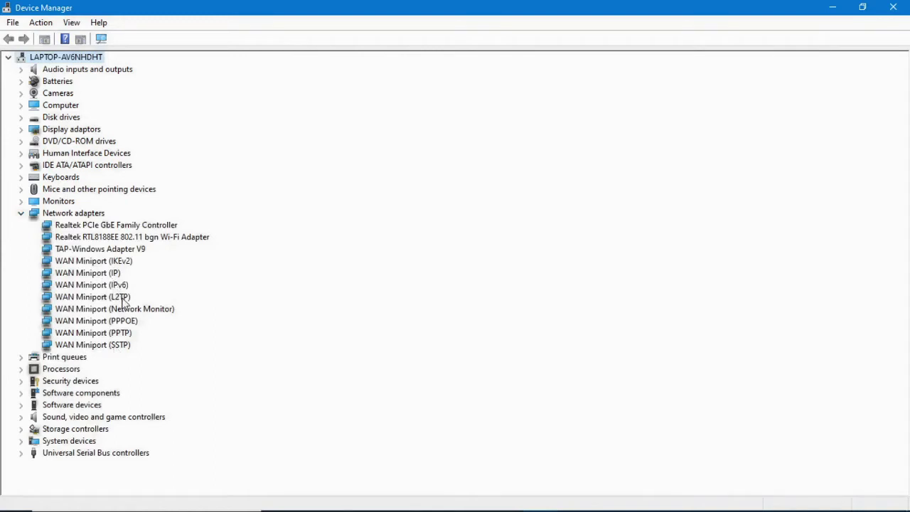
pyautogui.rightClick(140, 238)
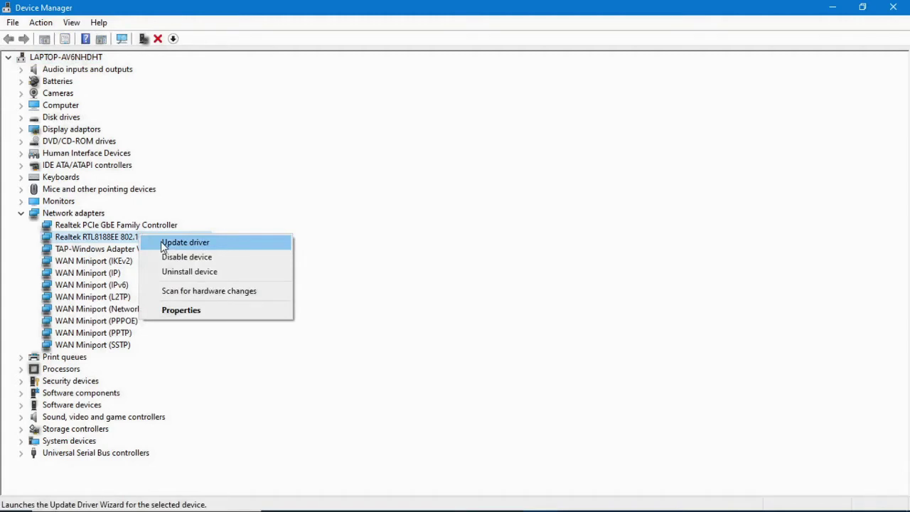
pyautogui.click(183, 242)
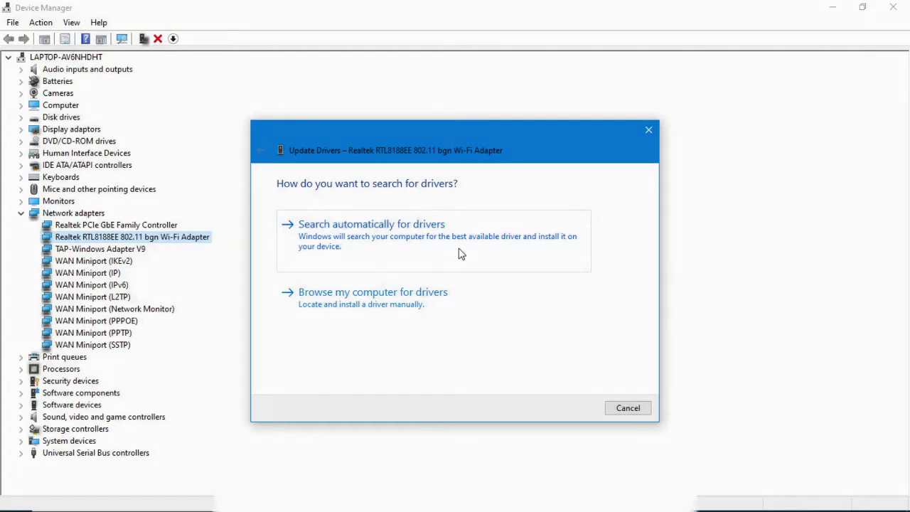
pyautogui.click(400, 245)
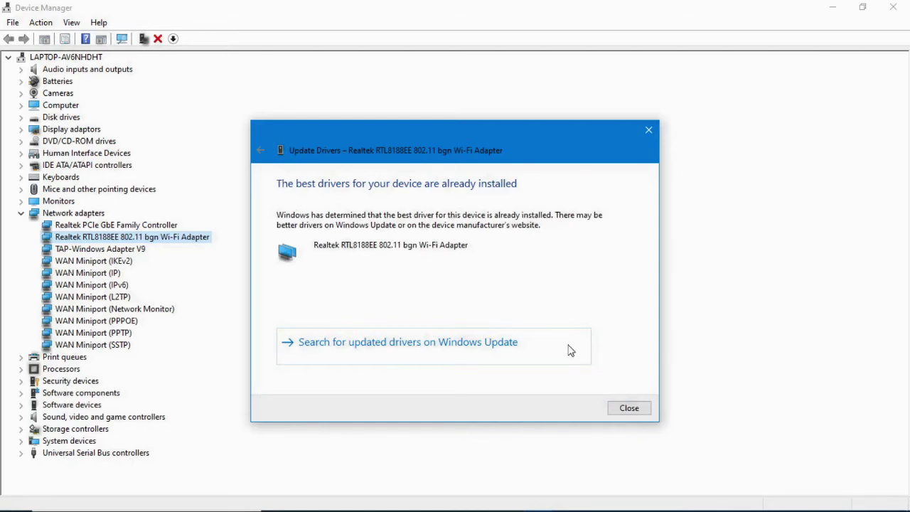
pyautogui.click(648, 131)
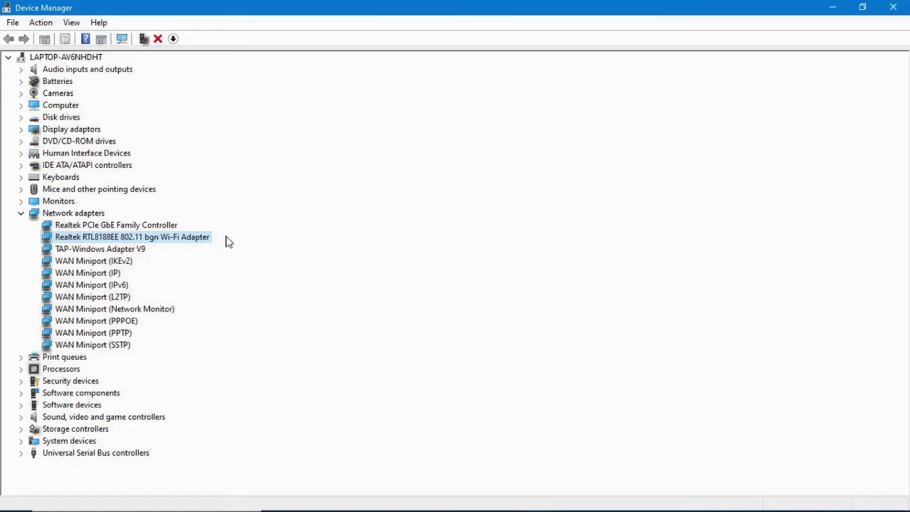
# - Start a manual browse-my-computer driver update for the Realtek RTL8188EE Wi-Fi adapter
pyautogui.rightClick(185, 242)
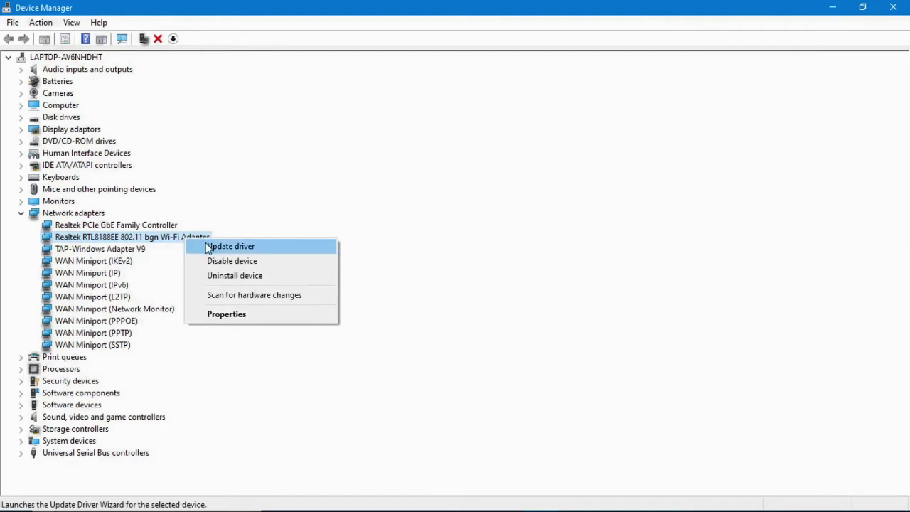
pyautogui.click(208, 247)
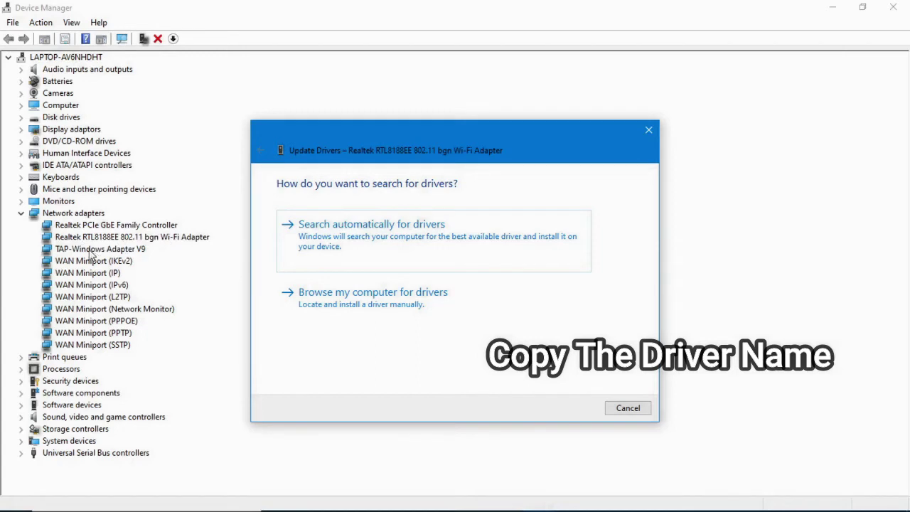
pyautogui.moveTo(375, 506)
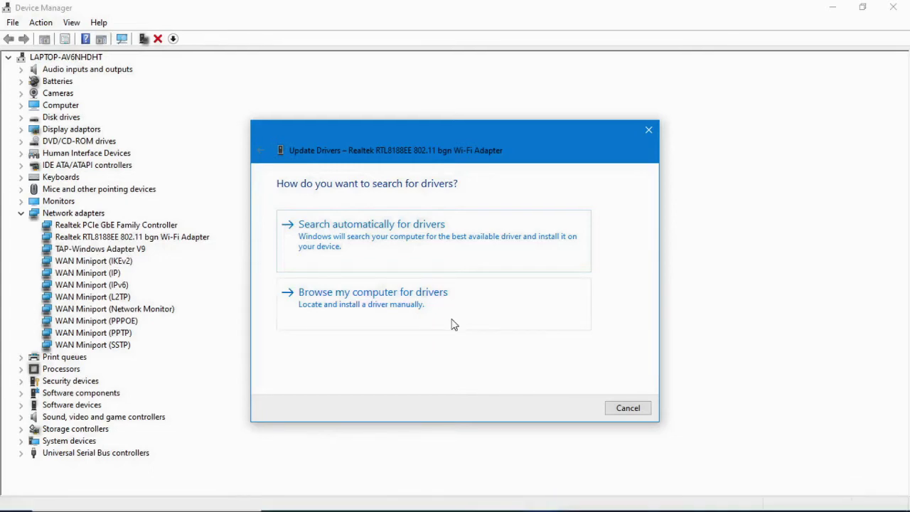
pyautogui.click(365, 307)
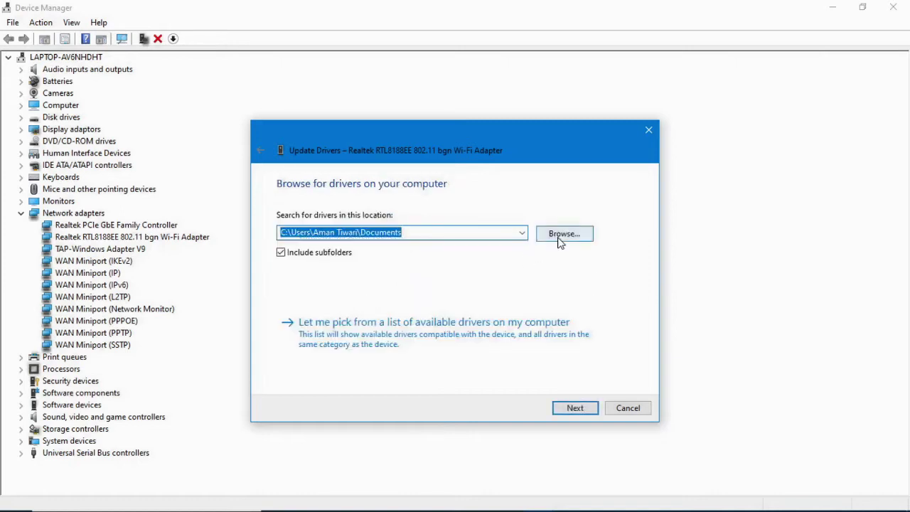
# - Pick a local folder as the driver location and search it, confirming the best driver is installed
pyautogui.click(558, 240)
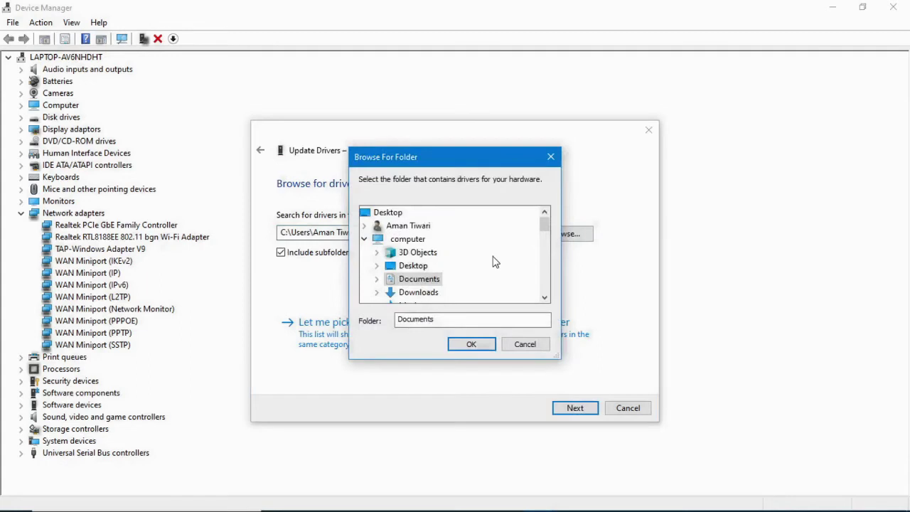
pyautogui.scroll(-10, 495, 262)
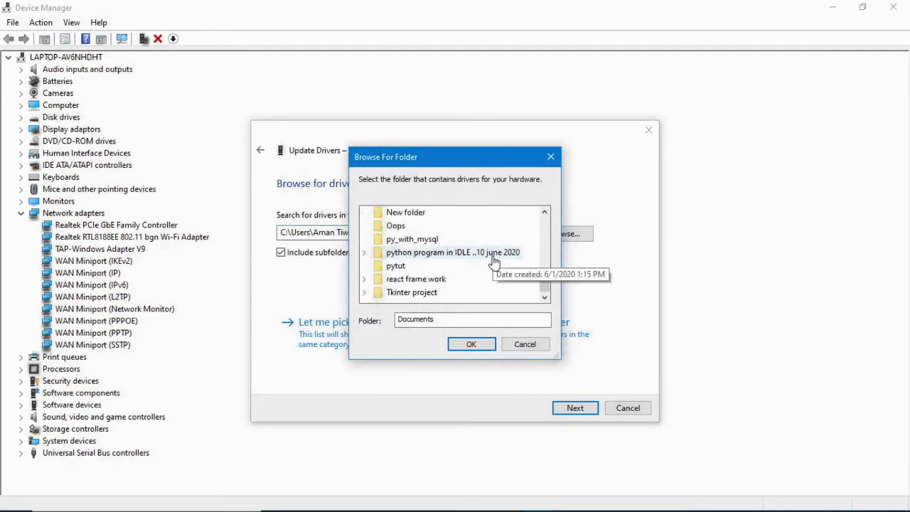
pyautogui.doubleClick(492, 255)
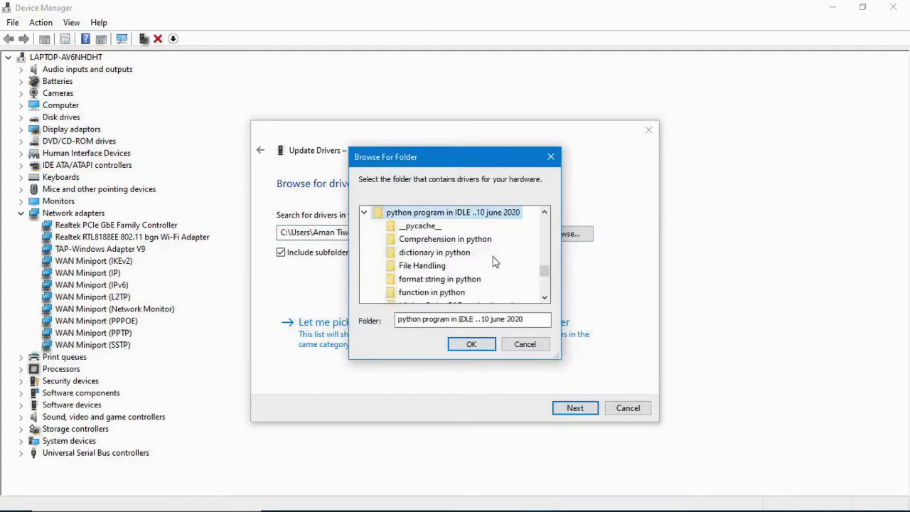
pyautogui.click(552, 157)
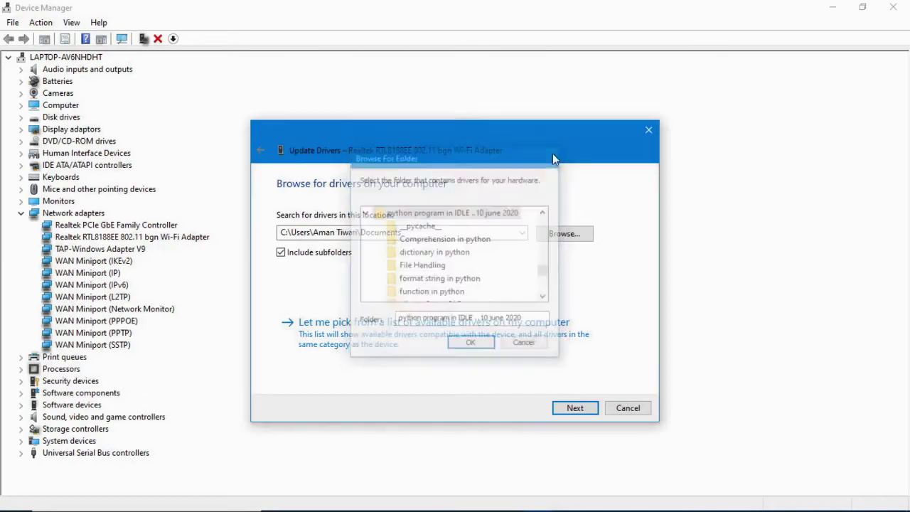
pyautogui.click(576, 408)
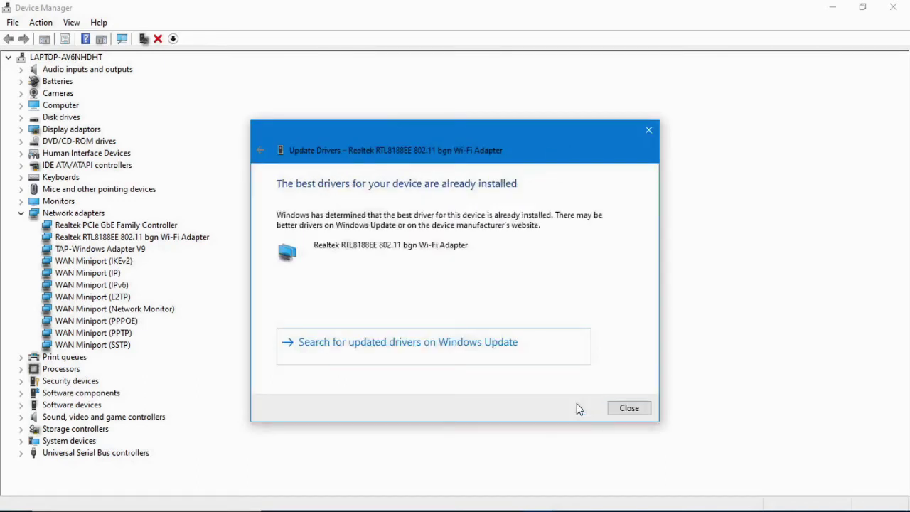
# - Close the Wi-Fi wizard, list the USB controllers, and cancel a USB Root Hub (USB 3.0) driver update
pyautogui.click(647, 132)
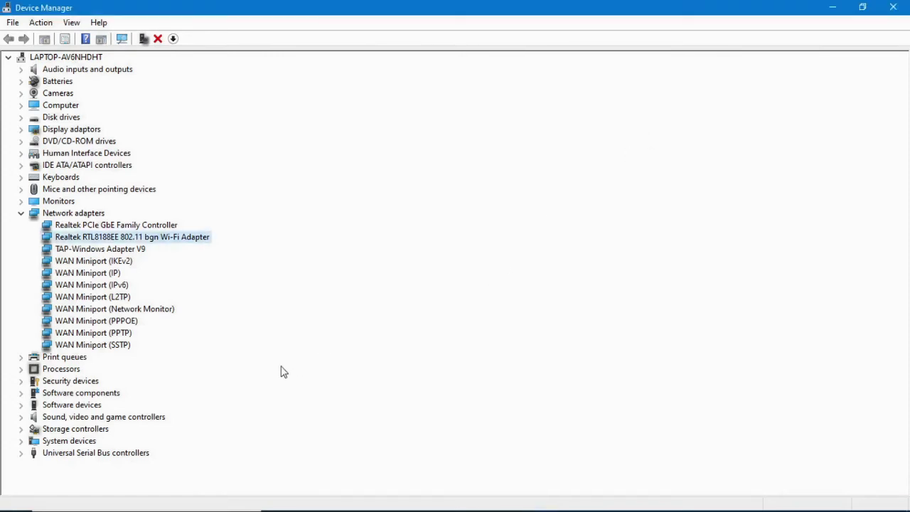
pyautogui.click(22, 454)
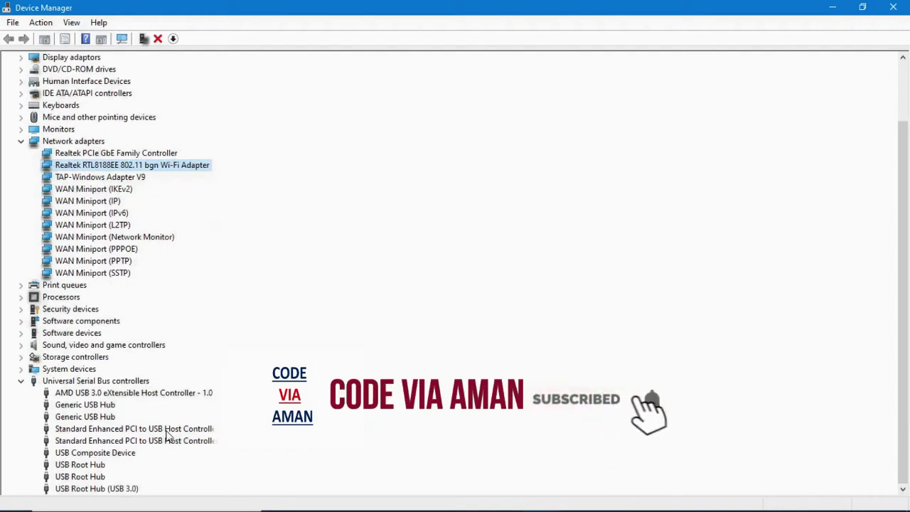
pyautogui.rightClick(90, 491)
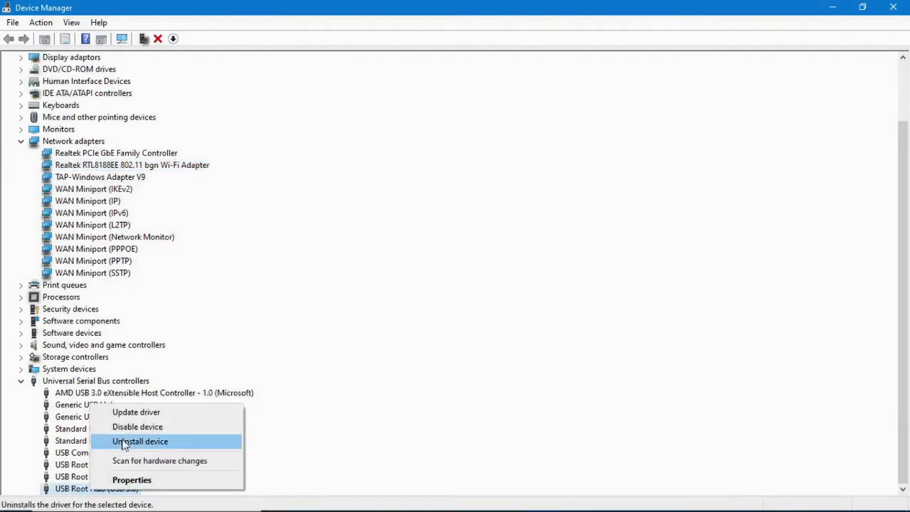
pyautogui.click(134, 417)
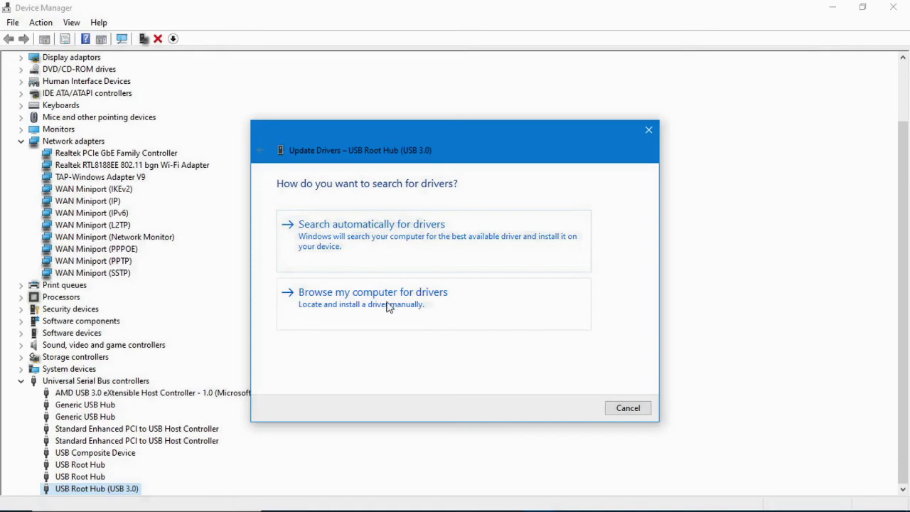
pyautogui.click(628, 410)
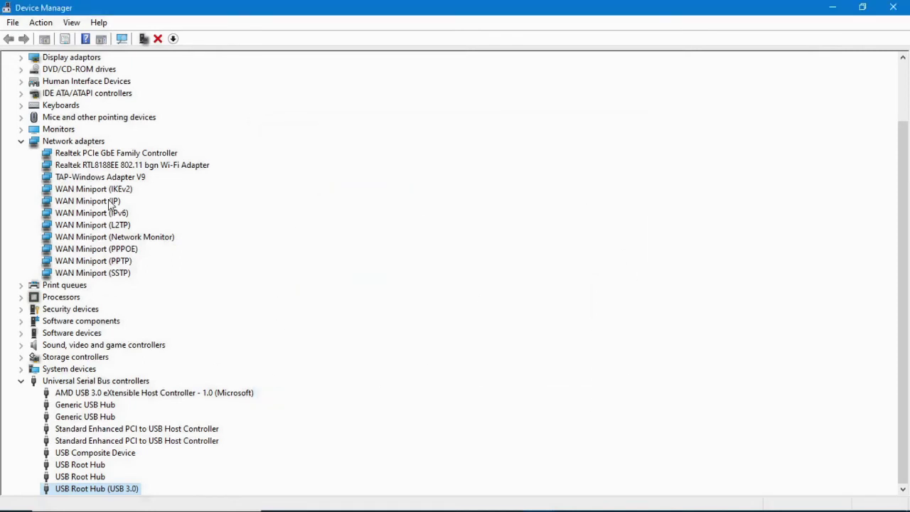
# - Open the Standard PS/2 Keyboard's properties at its Driver tab
pyautogui.click(21, 105)
pyautogui.rightClick(65, 118)
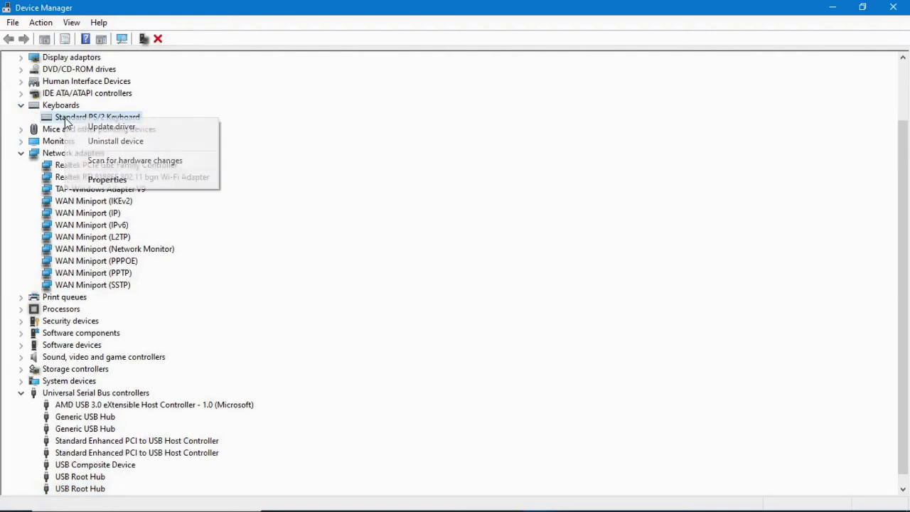
pyautogui.click(113, 187)
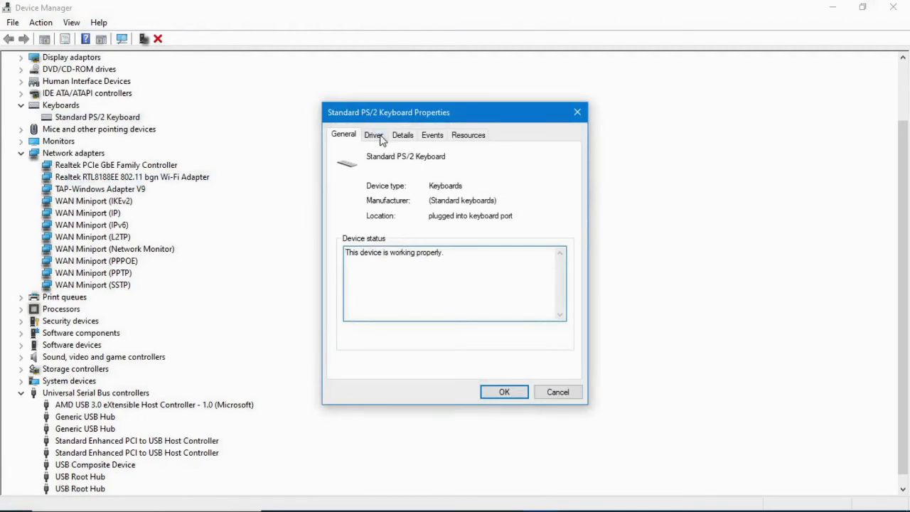
pyautogui.click(375, 136)
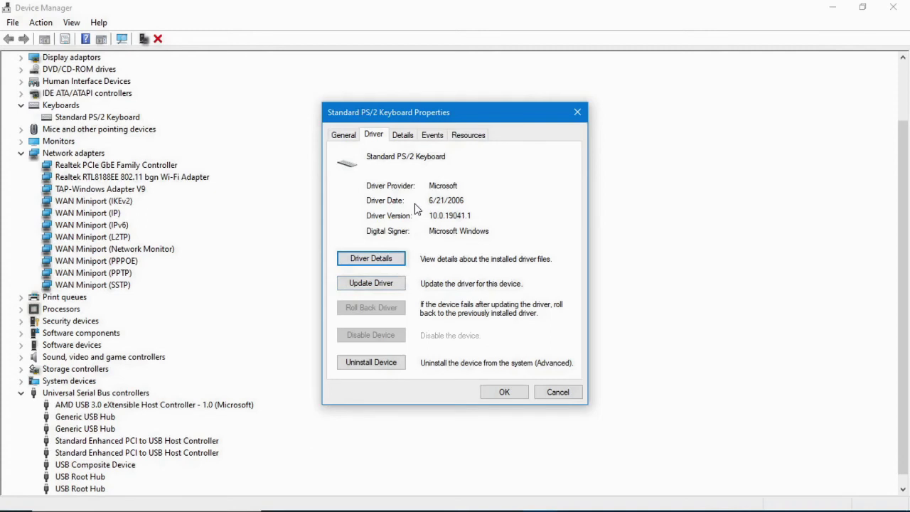
# - Automatically search for a newer keyboard driver, find the best one installed, and close the properties
pyautogui.click(371, 284)
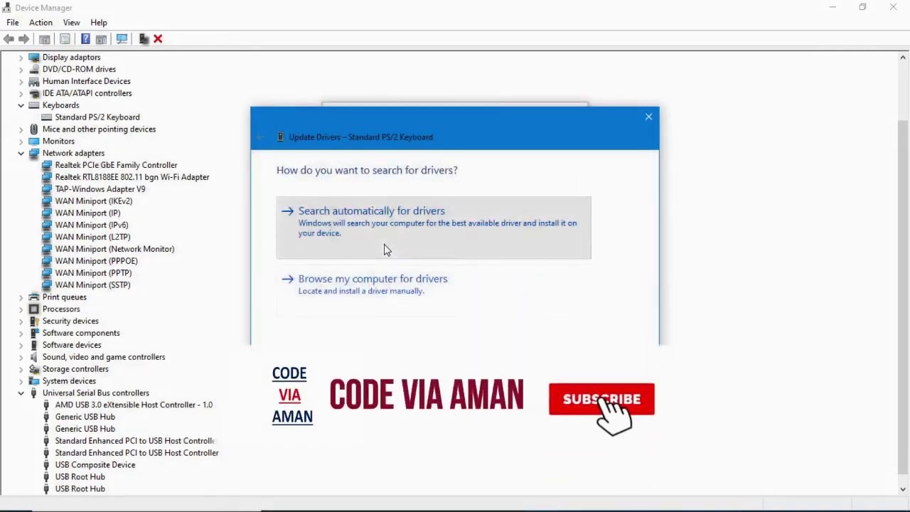
pyautogui.click(386, 250)
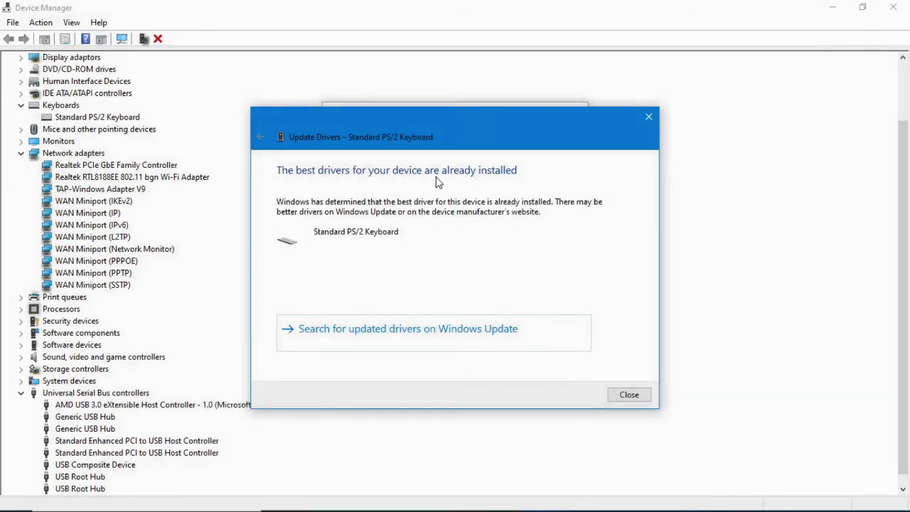
pyautogui.click(629, 395)
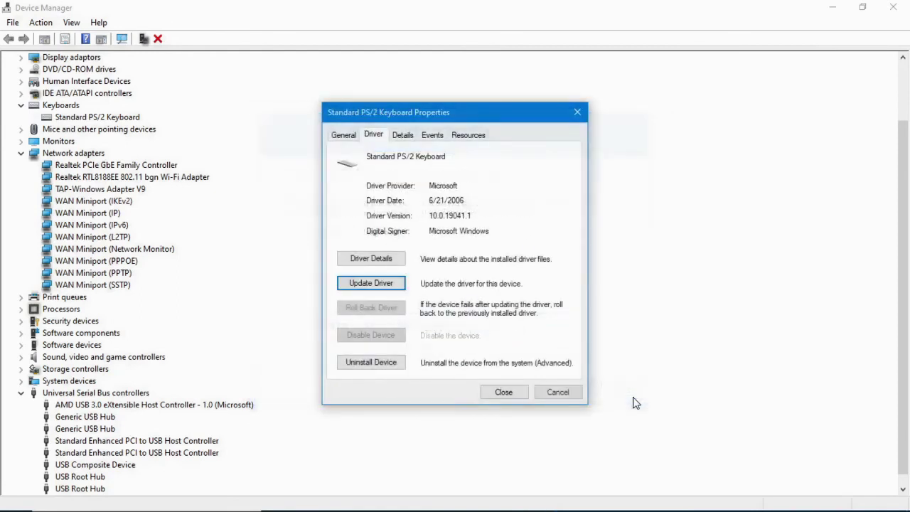
pyautogui.click(576, 114)
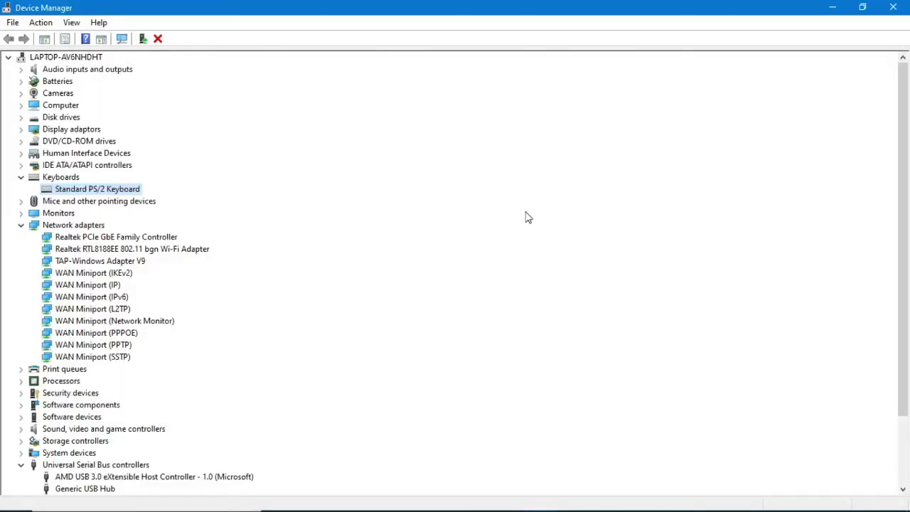